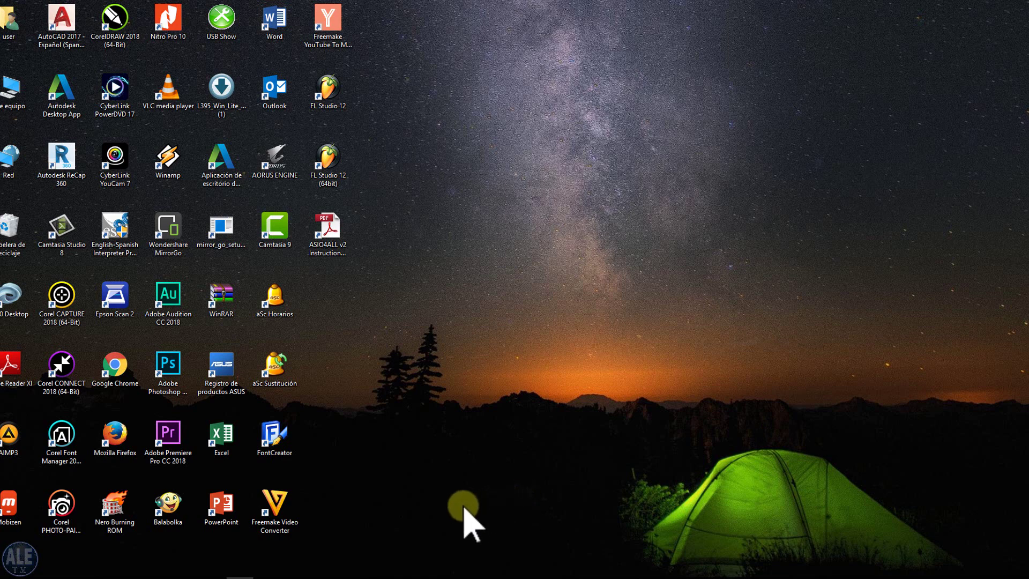
Step: Open Chrome and download the free IObit Uninstaller 8 installer from its product page
{"action": "left_click", "coordinate": [262, 567]}
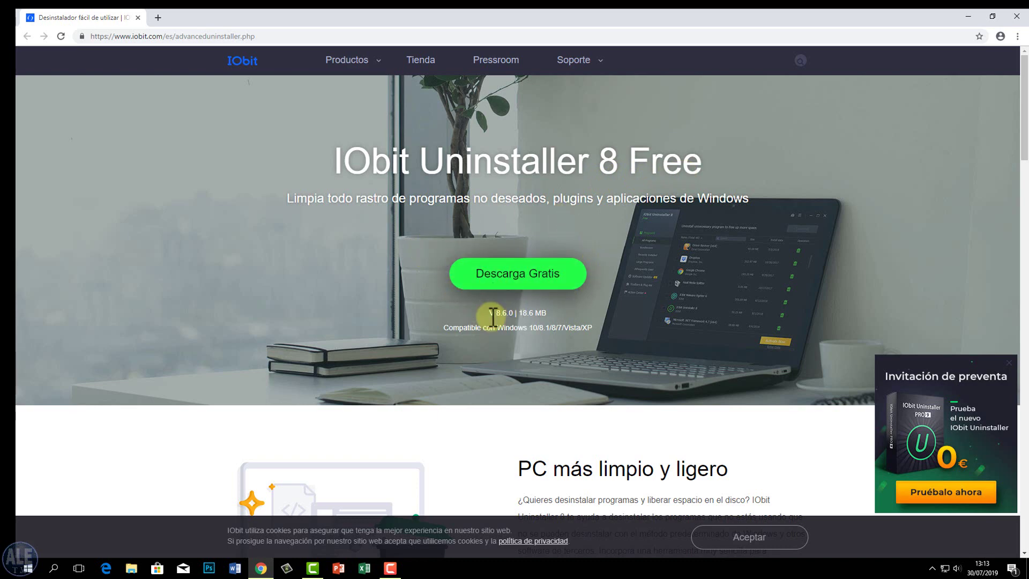
{"action": "left_click", "coordinate": [525, 277]}
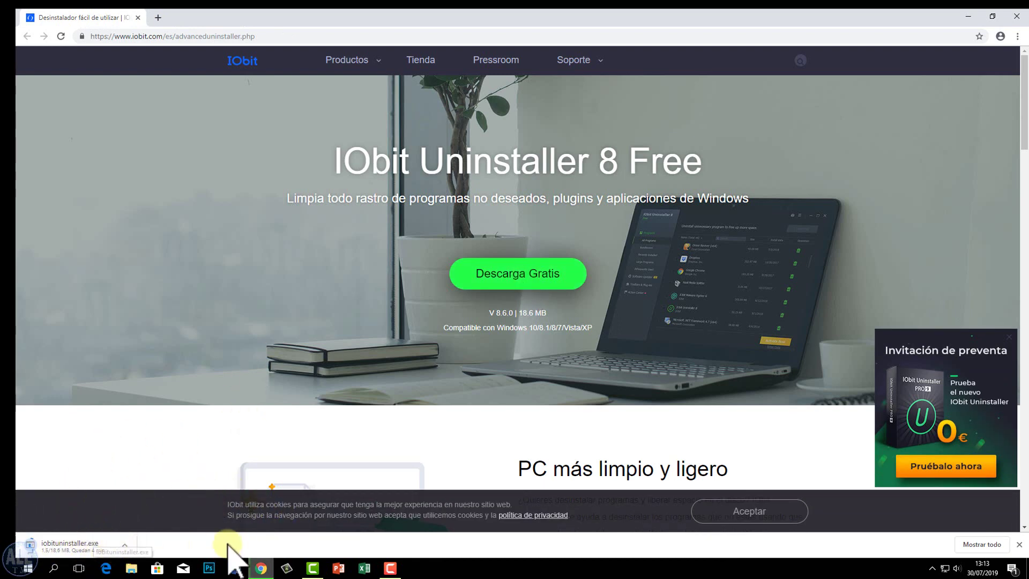
{"action": "left_click", "coordinate": [391, 568]}
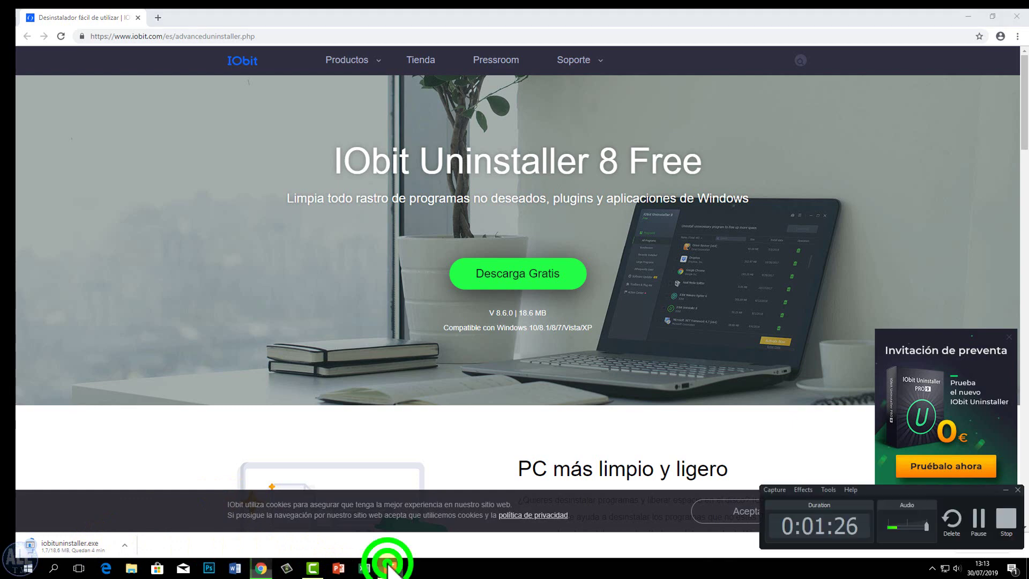
{"action": "left_click", "coordinate": [980, 528]}
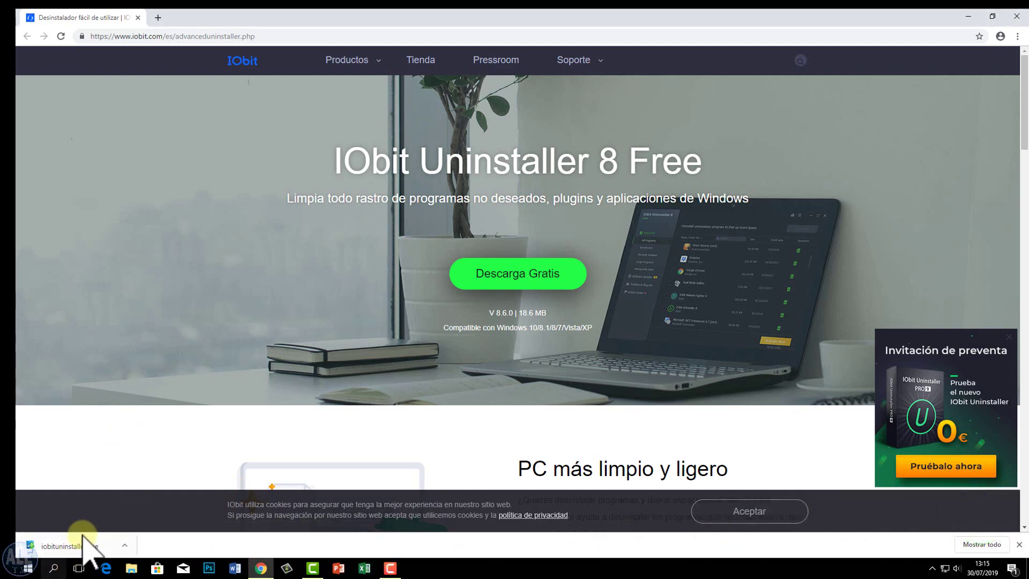
Step: Shrink the browser to half the screen, place the downloaded iobituninstaller.exe on the desktop, and minimize the browser
{"action": "left_click_drag", "start_coordinate": [330, 22], "coordinate": [1027, 32]}
{"action": "left_click", "coordinate": [477, 452]}
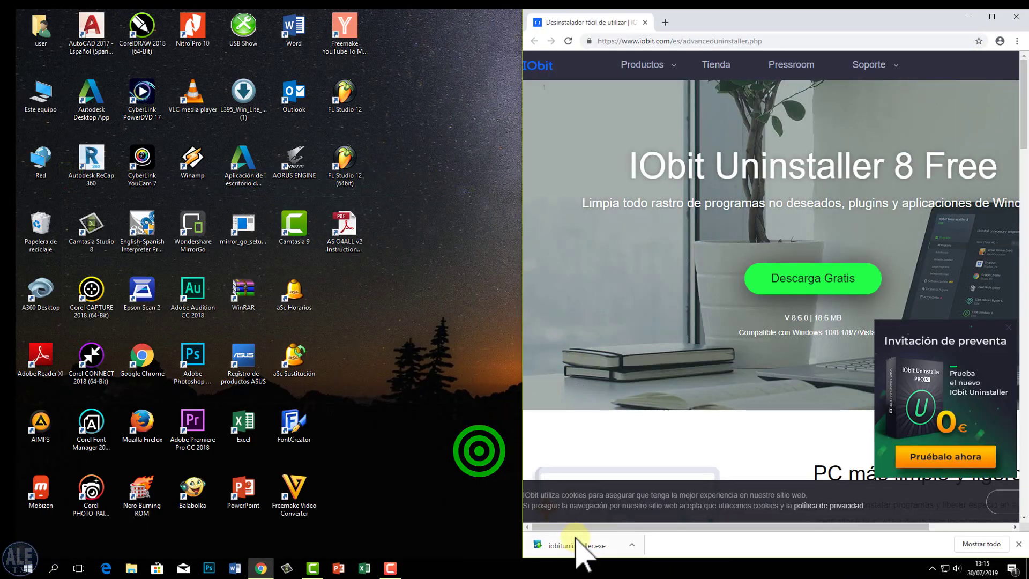
{"action": "left_click_drag", "start_coordinate": [571, 545], "coordinate": [369, 312]}
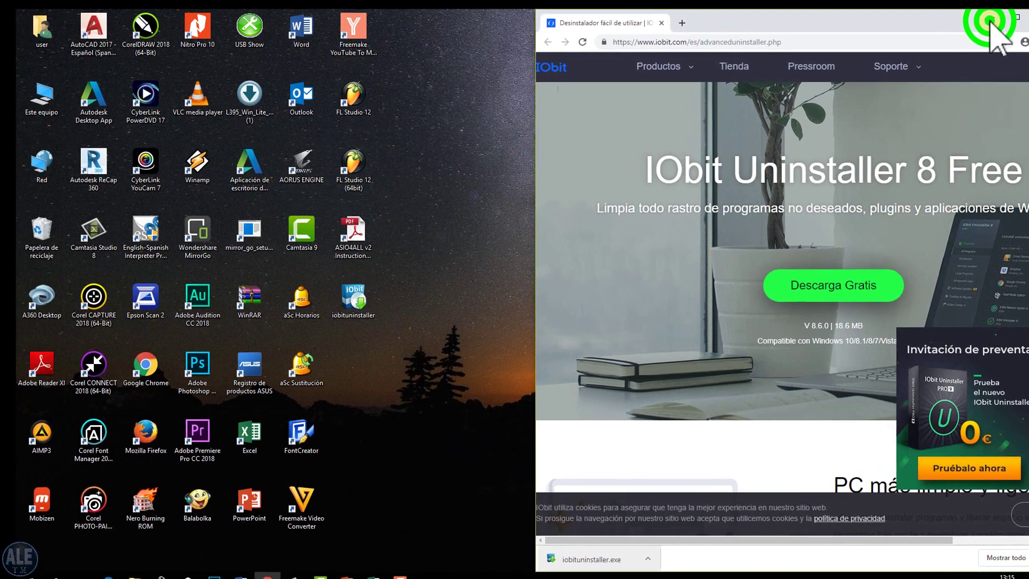
{"action": "left_click", "coordinate": [967, 18]}
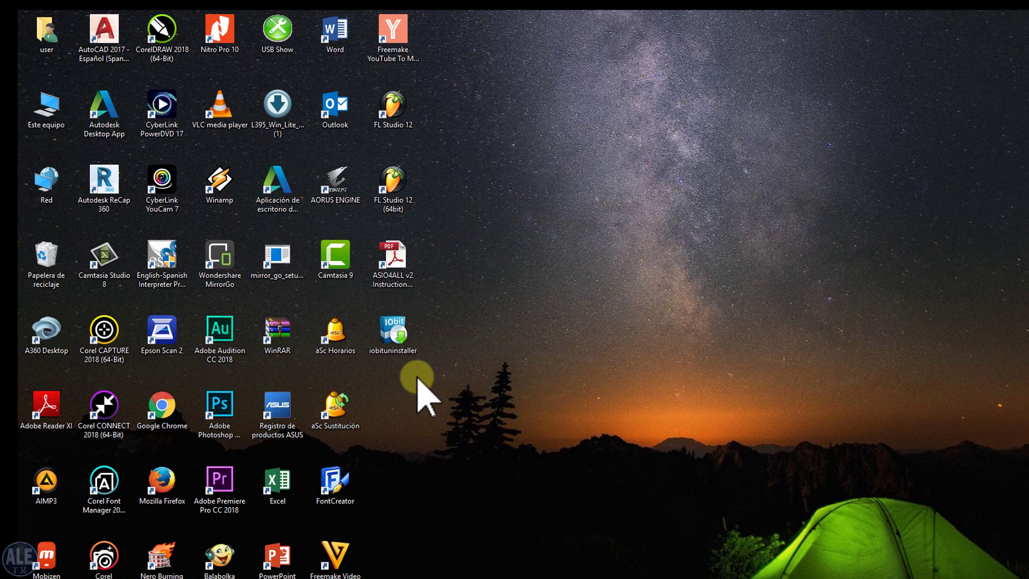
Step: Run the iobituninstaller file and install IObit Uninstaller with the standard setup, declining the Dashlane offer and the newsletter subscription
{"action": "double_click", "coordinate": [395, 335]}
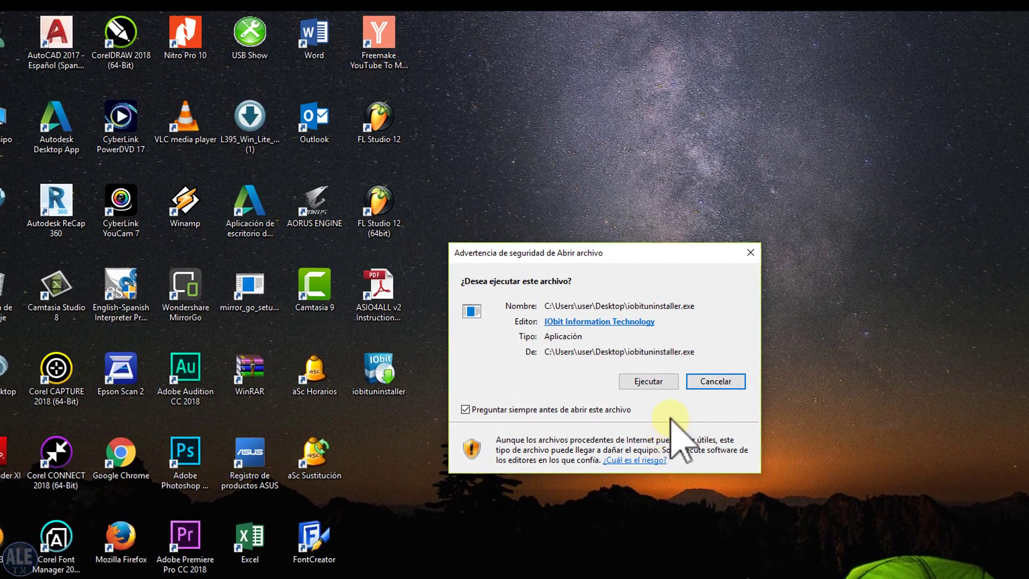
{"action": "left_click", "coordinate": [646, 381]}
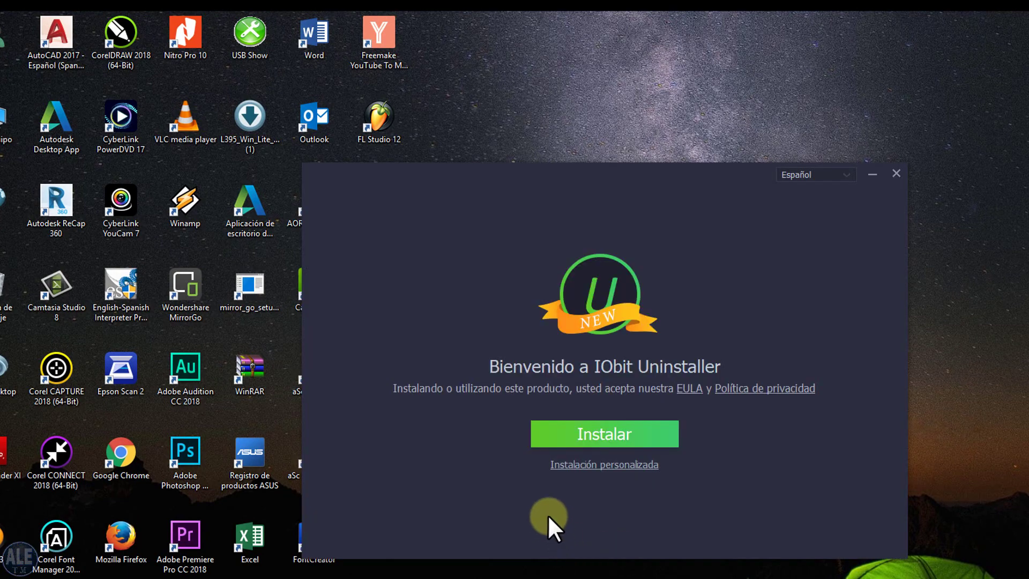
{"action": "left_click", "coordinate": [596, 437]}
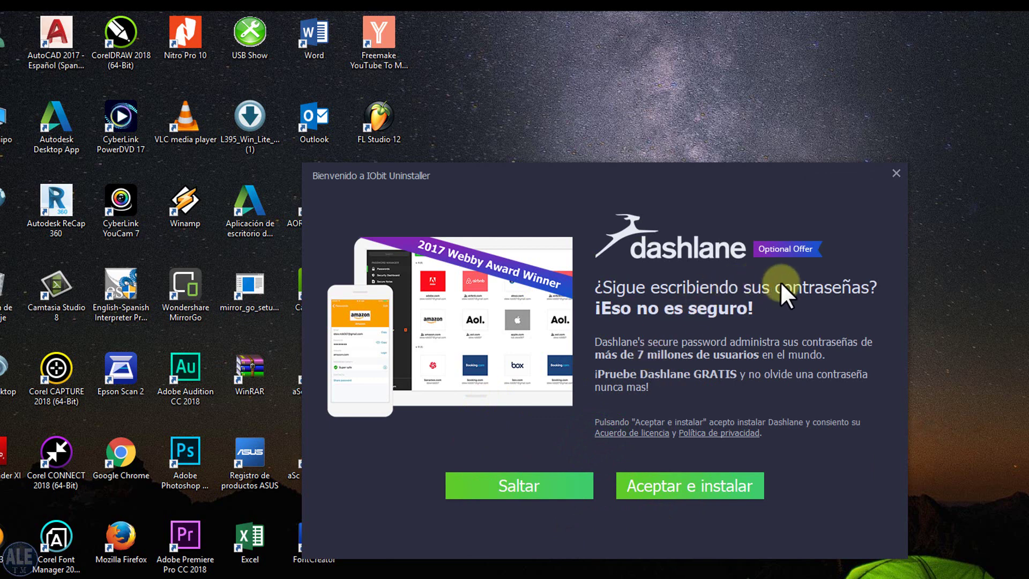
{"action": "left_click", "coordinate": [516, 487]}
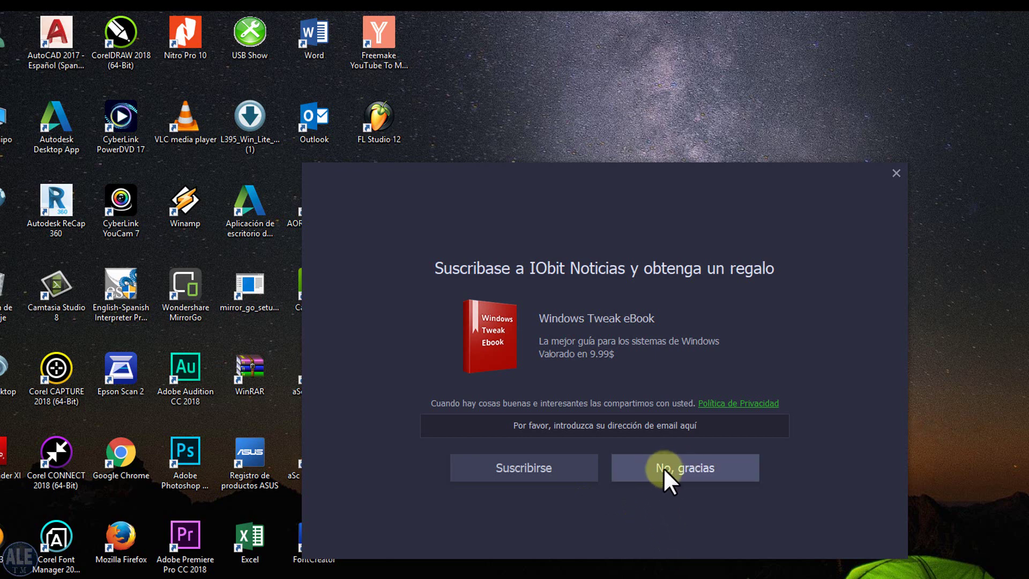
{"action": "left_click", "coordinate": [682, 472]}
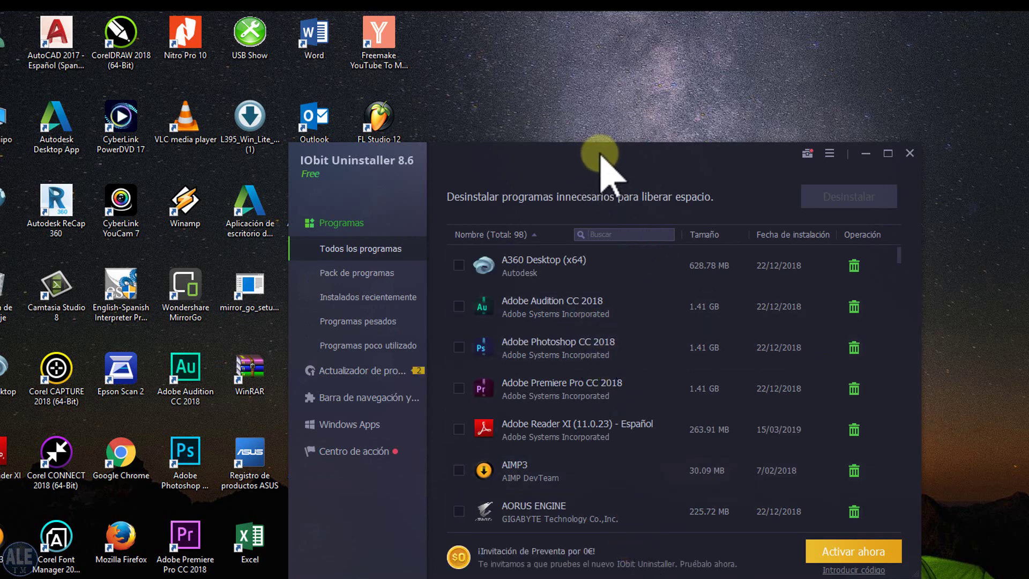
Step: Close IObit Uninstaller, reopen it from its desktop shortcut, and dismiss the PC optimization notice
{"action": "left_click_drag", "start_coordinate": [583, 159], "coordinate": [810, 98]}
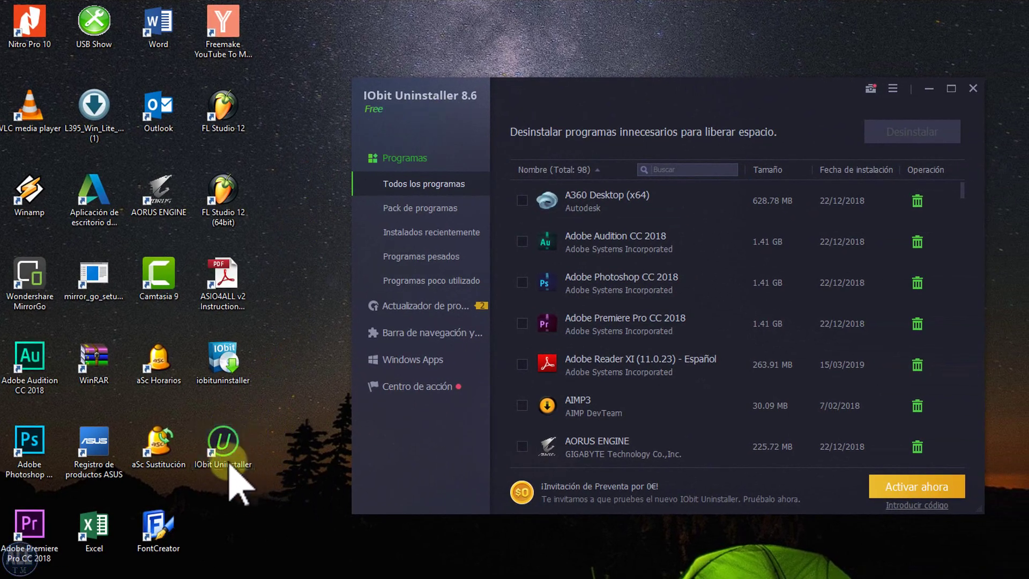
{"action": "left_click", "coordinate": [971, 94]}
{"action": "left_click", "coordinate": [228, 460]}
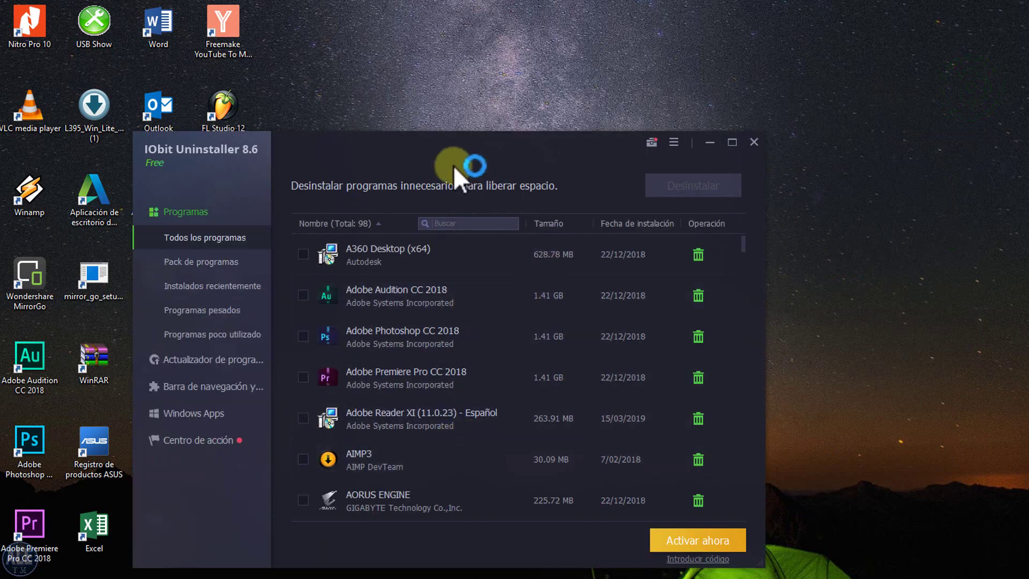
{"action": "left_click_drag", "start_coordinate": [402, 150], "coordinate": [614, 114]}
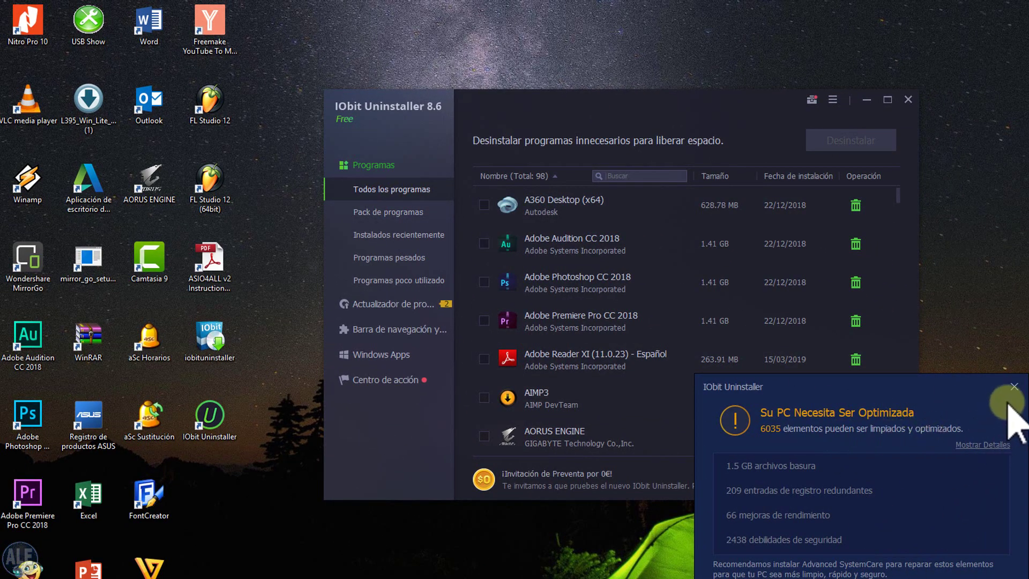
{"action": "left_click", "coordinate": [1014, 386]}
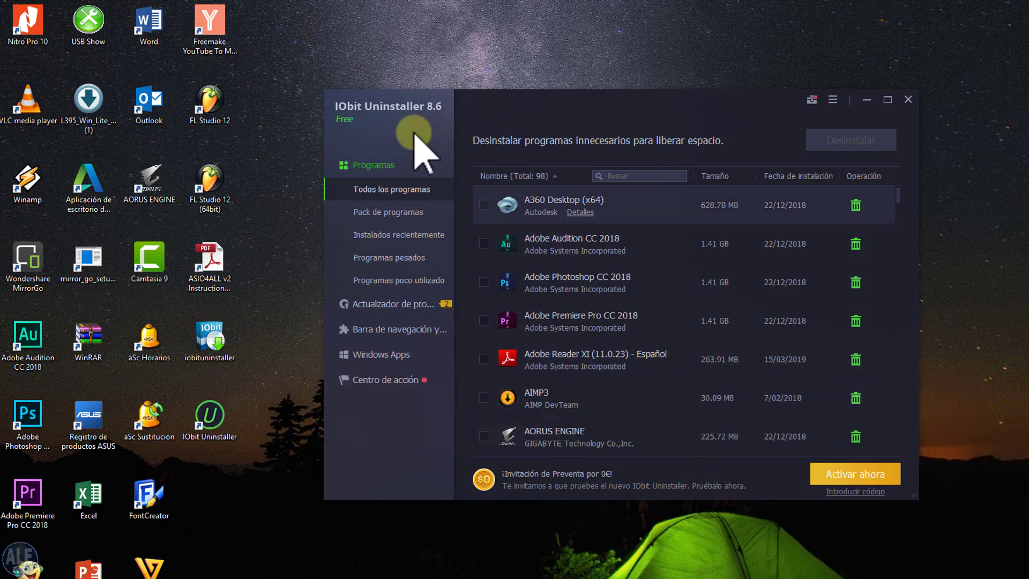
Step: Uninstall Balabolka from the list of all programs, completing its uninstall wizard and closing the summary
{"action": "left_click", "coordinate": [385, 191]}
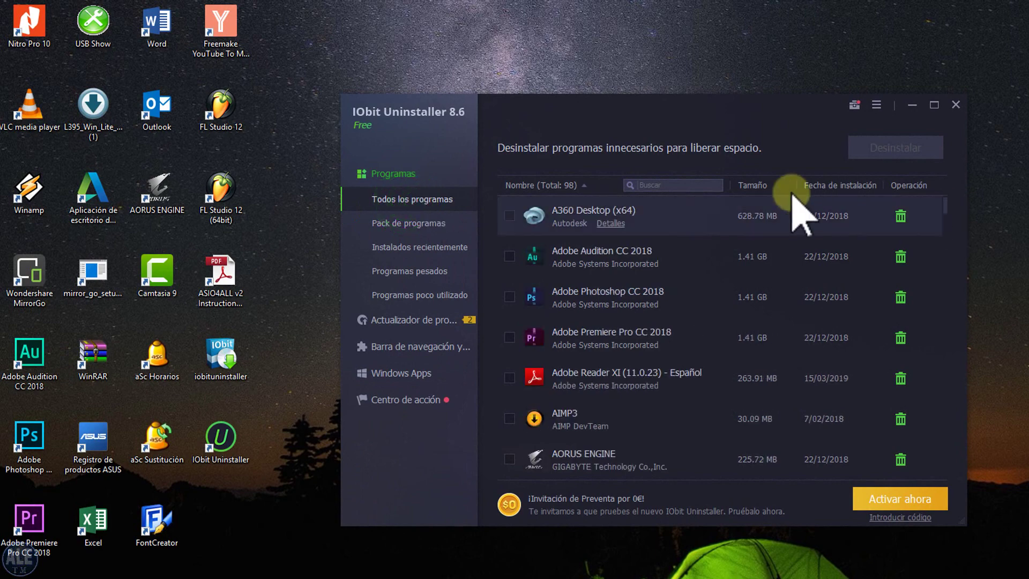
{"action": "mouse_move", "coordinate": [946, 205]}
{"action": "left_mouse_down"}
{"action": "mouse_move", "coordinate": [948, 290]}
{"action": "mouse_move", "coordinate": [960, 202]}
{"action": "left_mouse_up"}
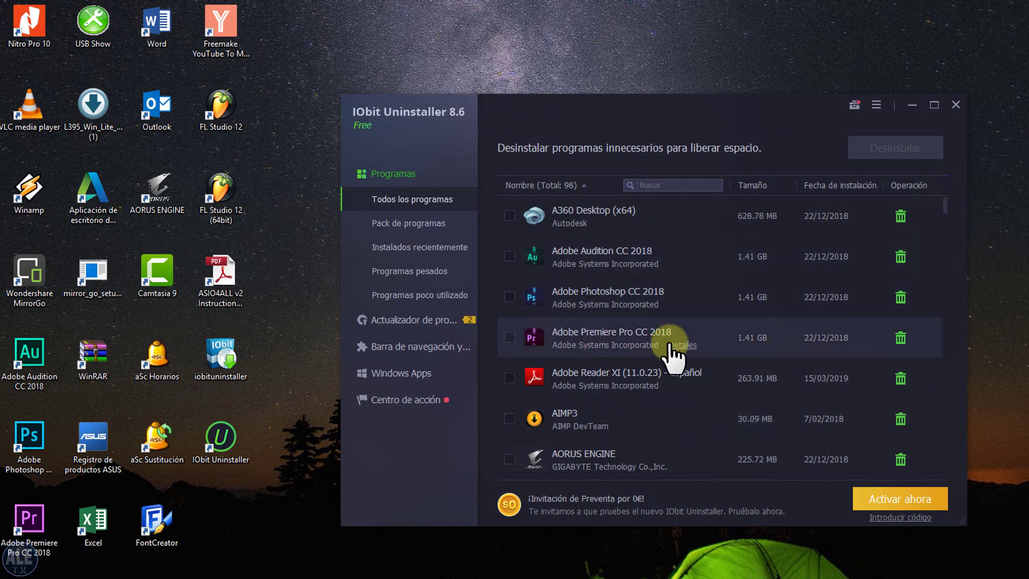
{"action": "scroll", "coordinate": [611, 413], "scroll_direction": "down", "scroll_amount": 5}
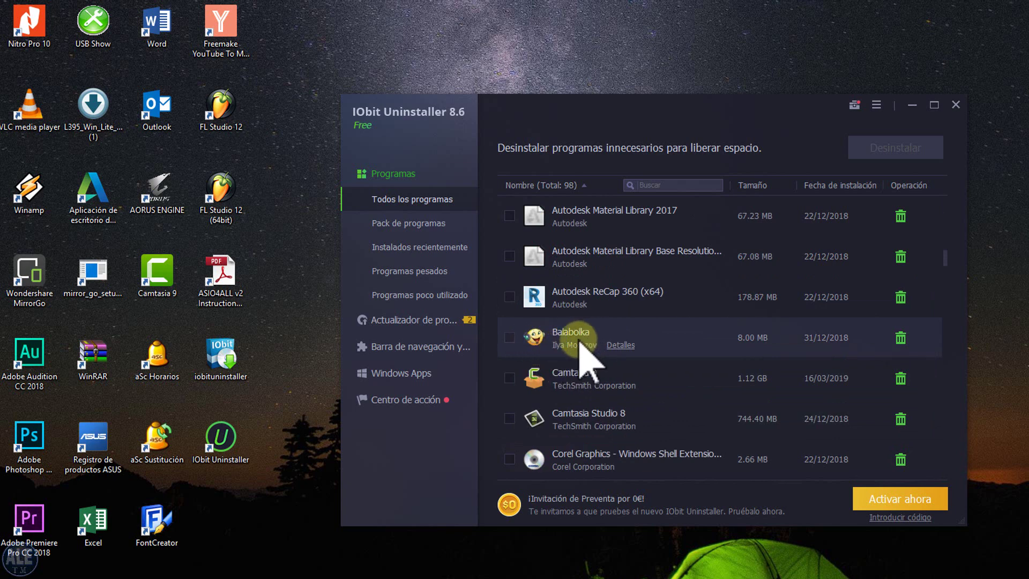
{"action": "left_click", "coordinate": [509, 337]}
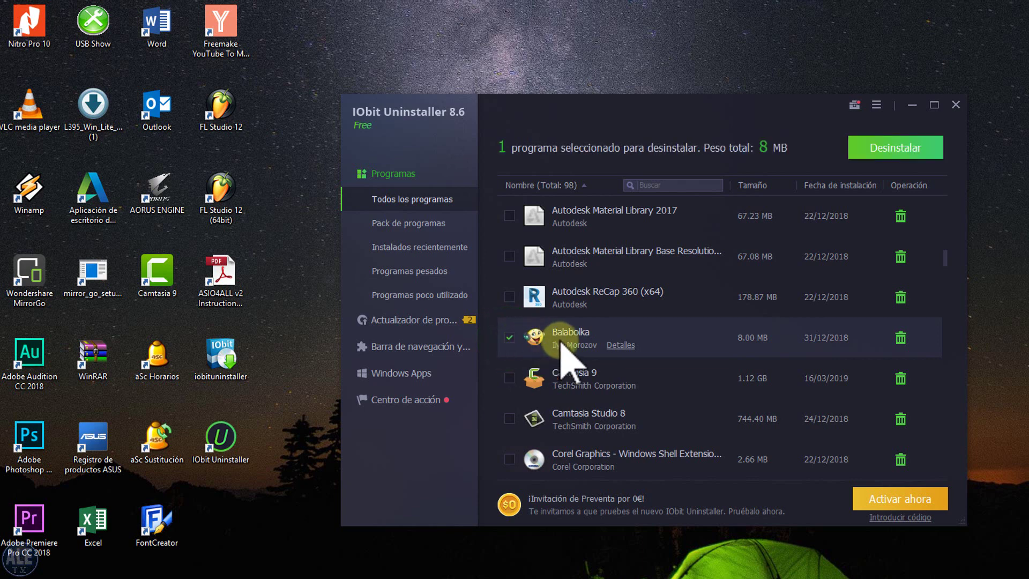
{"action": "left_click", "coordinate": [893, 152]}
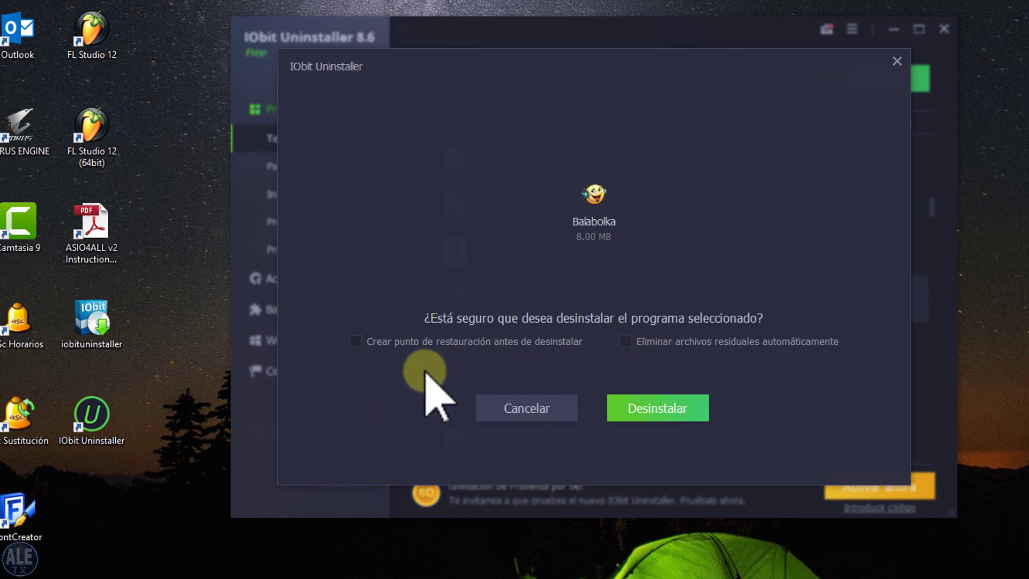
{"action": "left_click", "coordinate": [658, 410]}
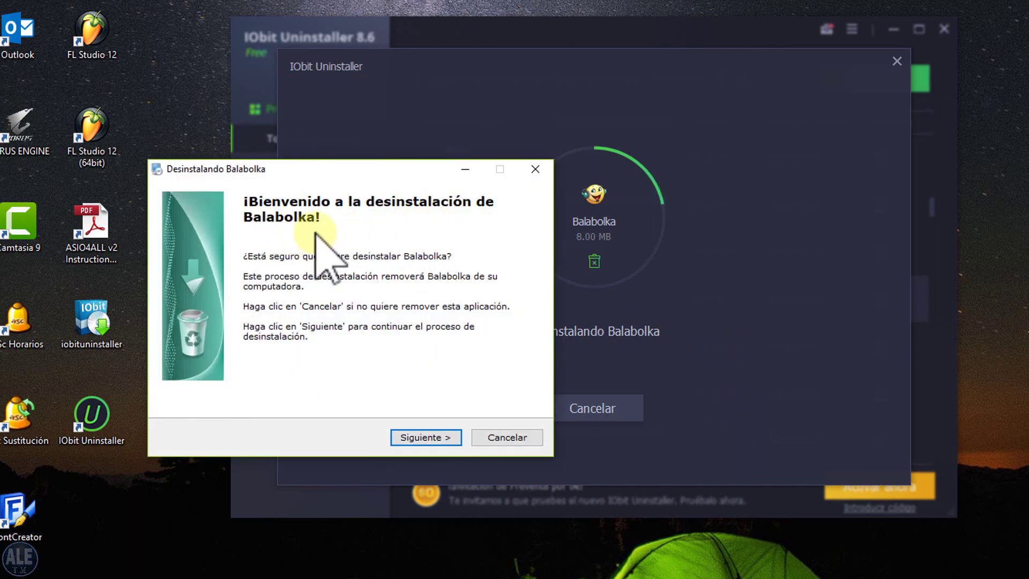
{"action": "left_click", "coordinate": [426, 437]}
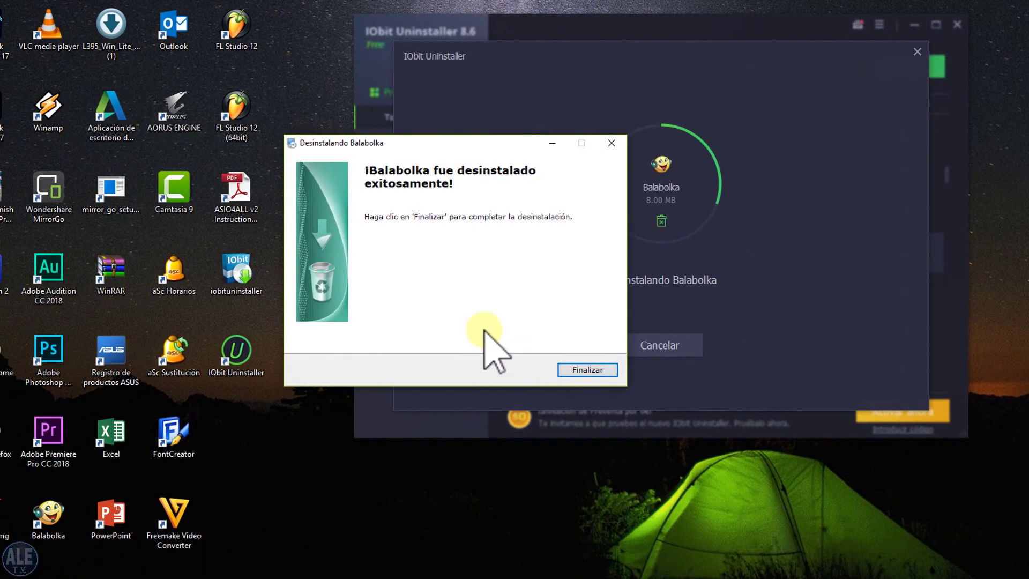
{"action": "left_click", "coordinate": [562, 378]}
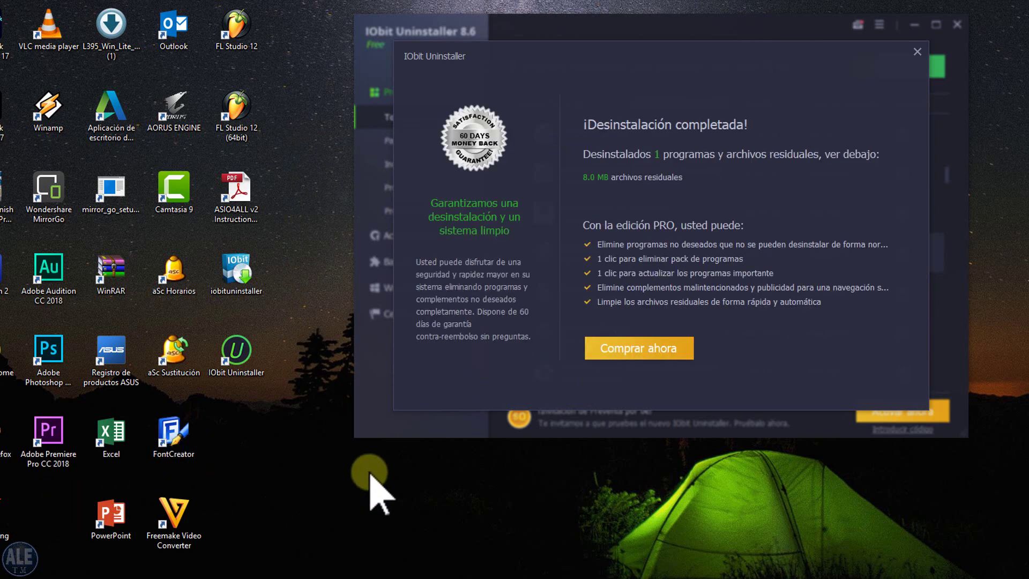
{"action": "left_click", "coordinate": [916, 52]}
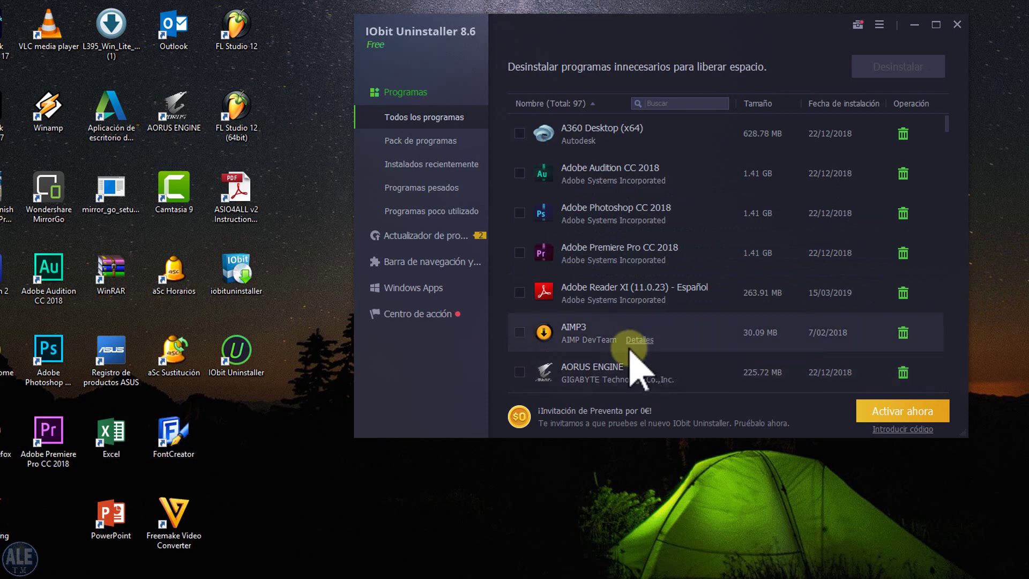
Step: Filter the list of installed programs by "ivona"
{"action": "scroll", "coordinate": [718, 247], "scroll_direction": "down", "scroll_amount": 5}
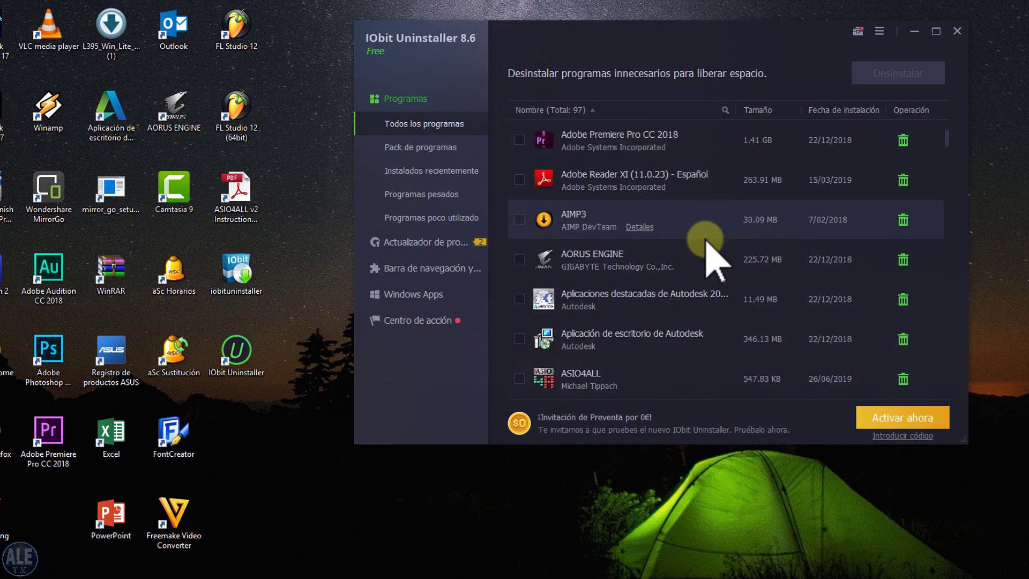
{"action": "scroll", "coordinate": [713, 257], "scroll_direction": "up", "scroll_amount": 5}
{"action": "left_click", "coordinate": [725, 110]}
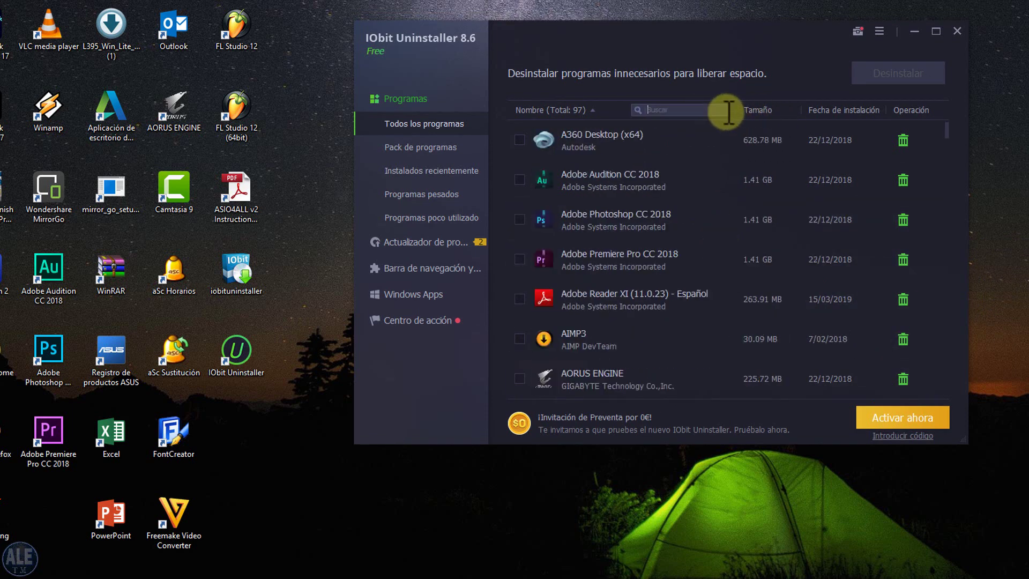
{"action": "left_click", "coordinate": [684, 110]}
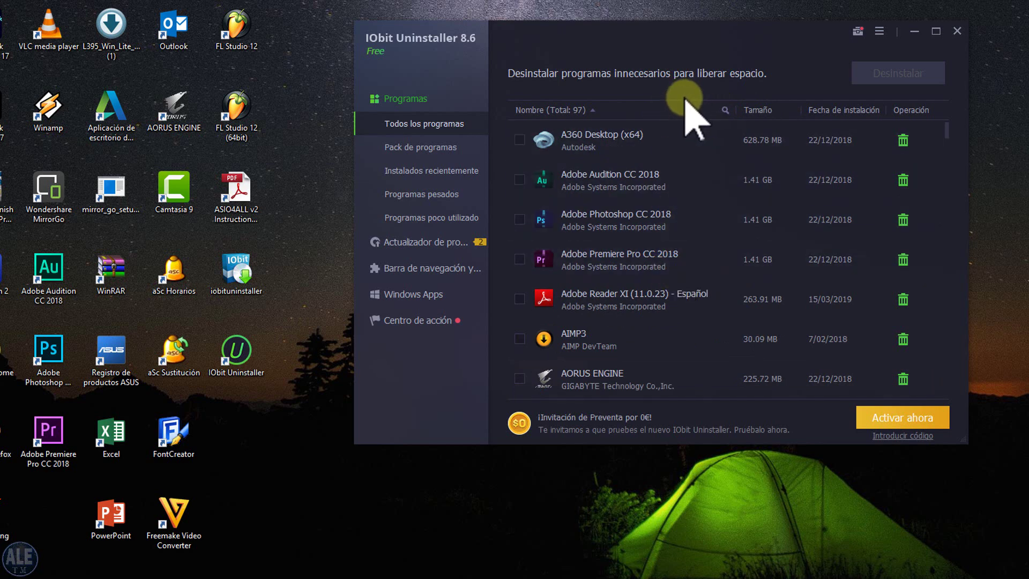
{"action": "left_click", "coordinate": [725, 110]}
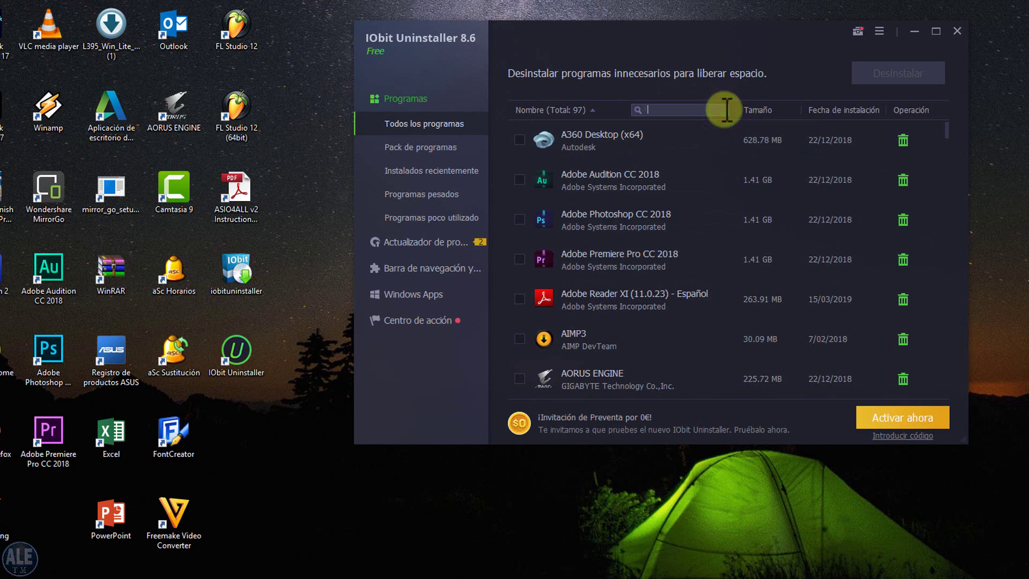
{"action": "type", "text": "ivo"}
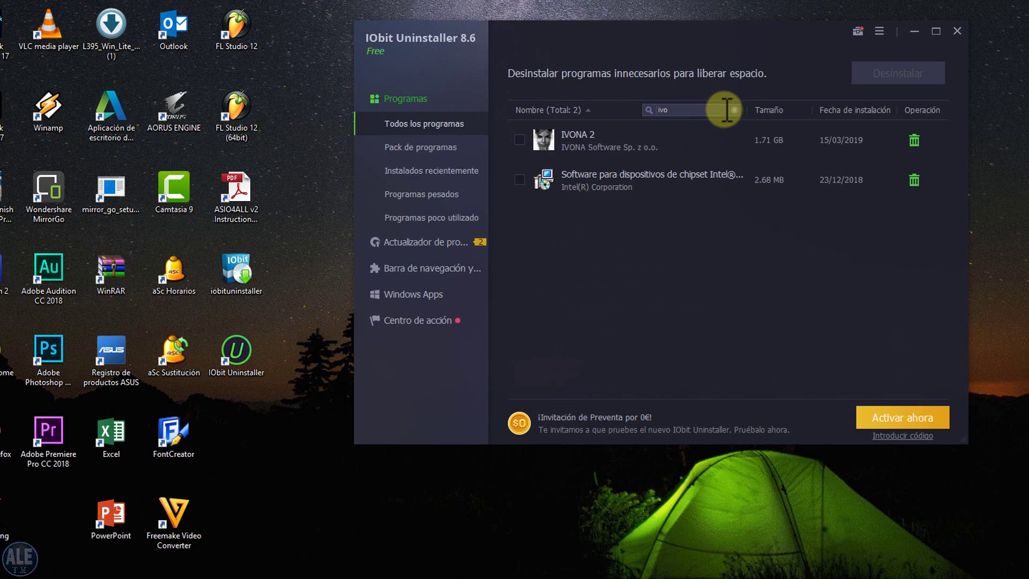
{"action": "type", "text": "na"}
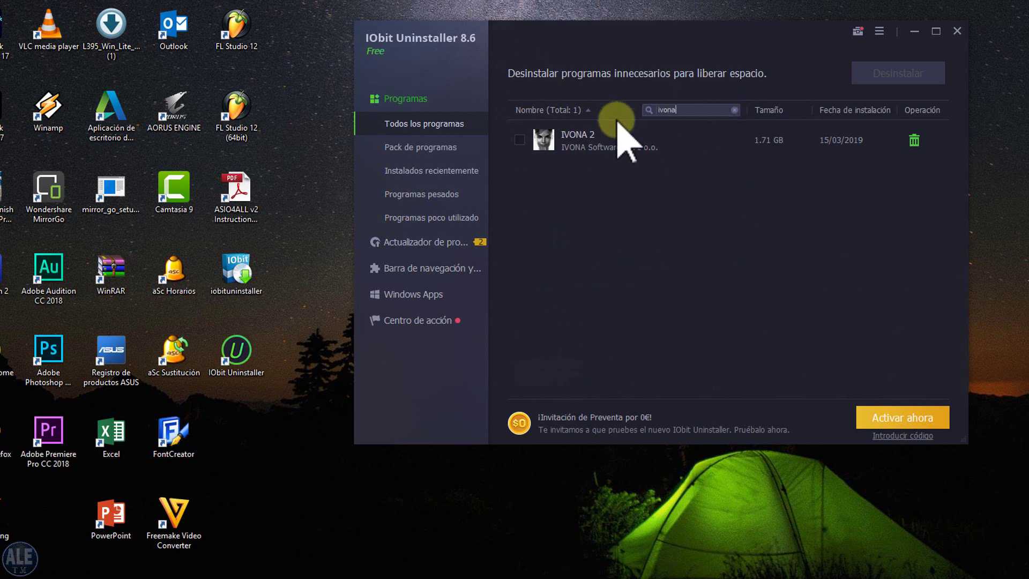
Step: Uninstall IVONA 2 with its wizard in English, agreeing to remove its voices, serial numbers and configuration files, and close the summary
{"action": "left_click", "coordinate": [519, 141]}
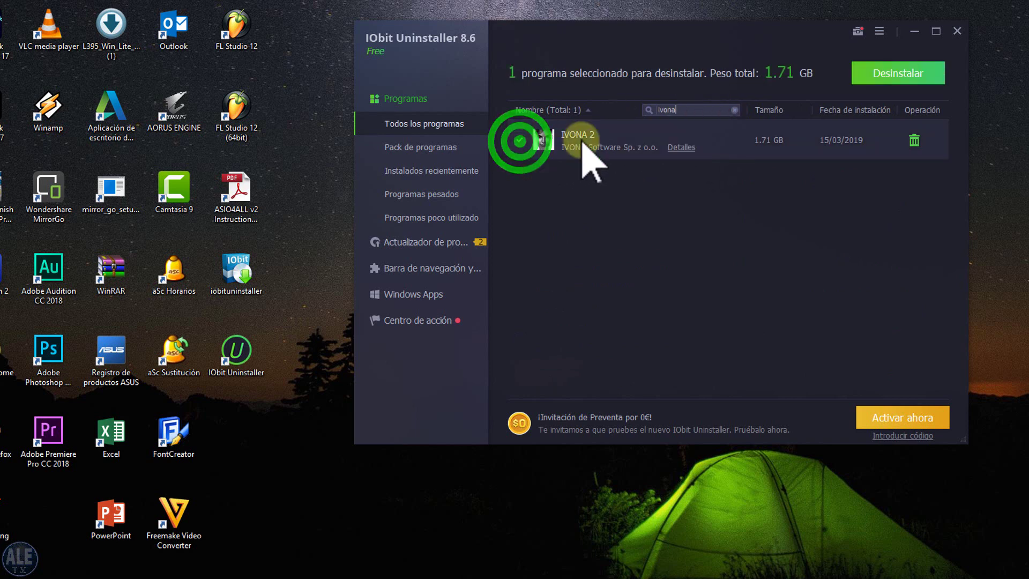
{"action": "left_click", "coordinate": [888, 75]}
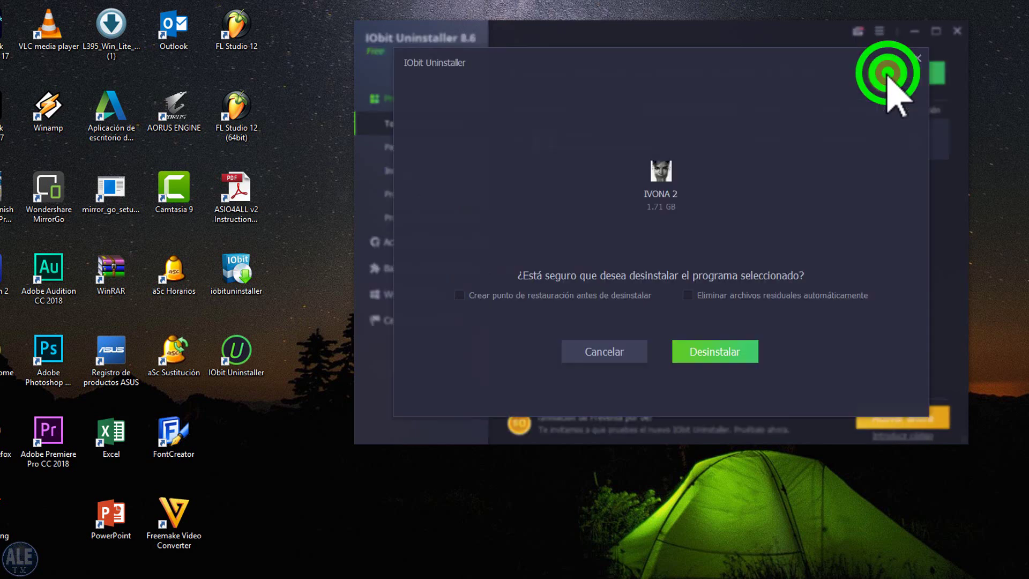
{"action": "left_click", "coordinate": [704, 353]}
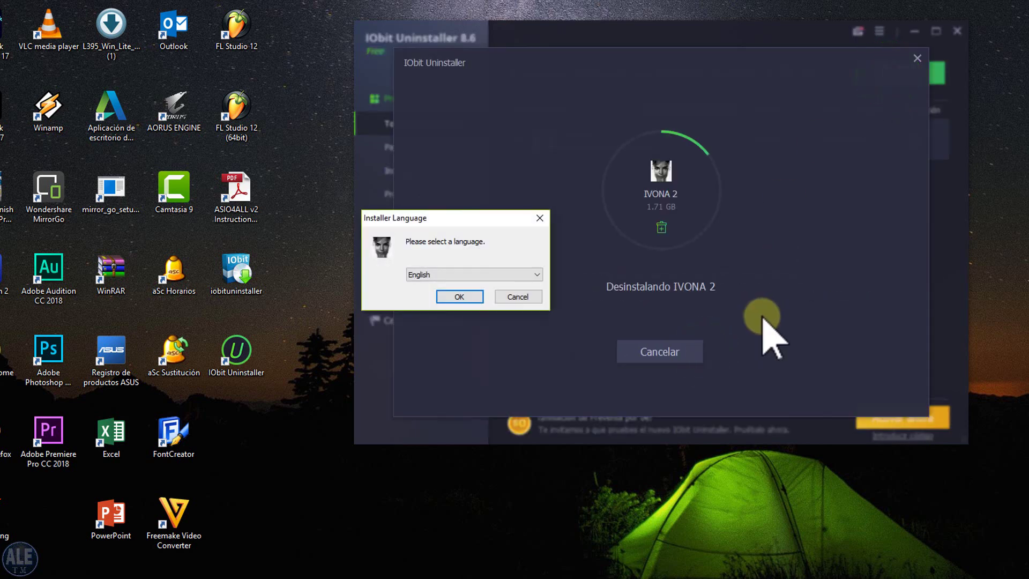
{"action": "left_click", "coordinate": [460, 296]}
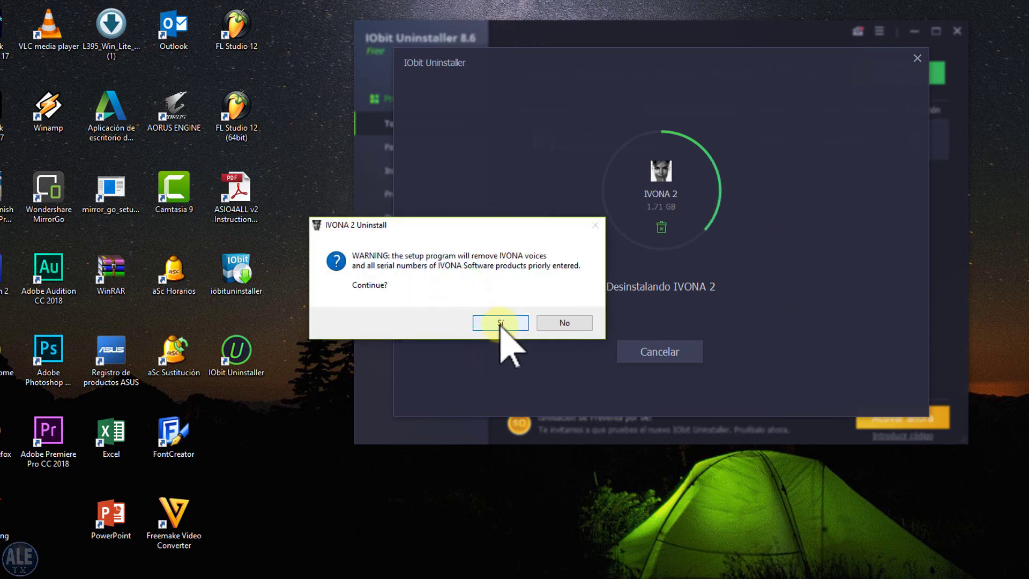
{"action": "left_click", "coordinate": [500, 323]}
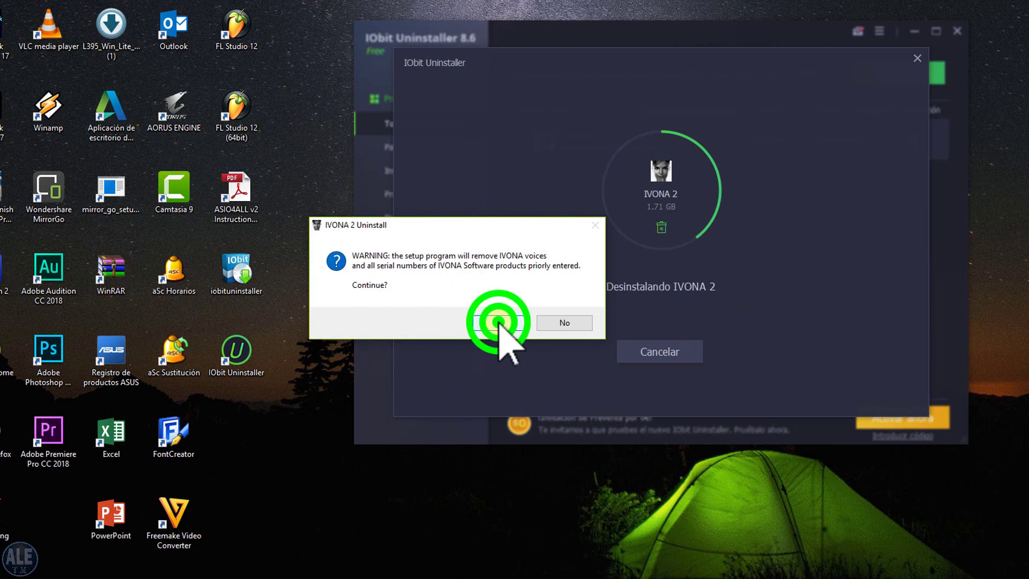
{"action": "left_click", "coordinate": [530, 371]}
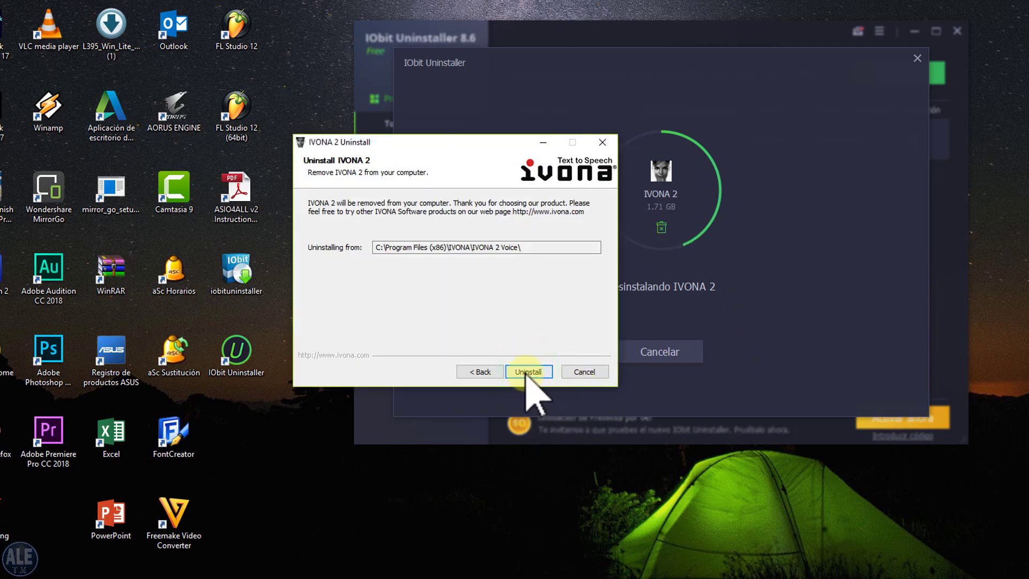
{"action": "left_click", "coordinate": [529, 371]}
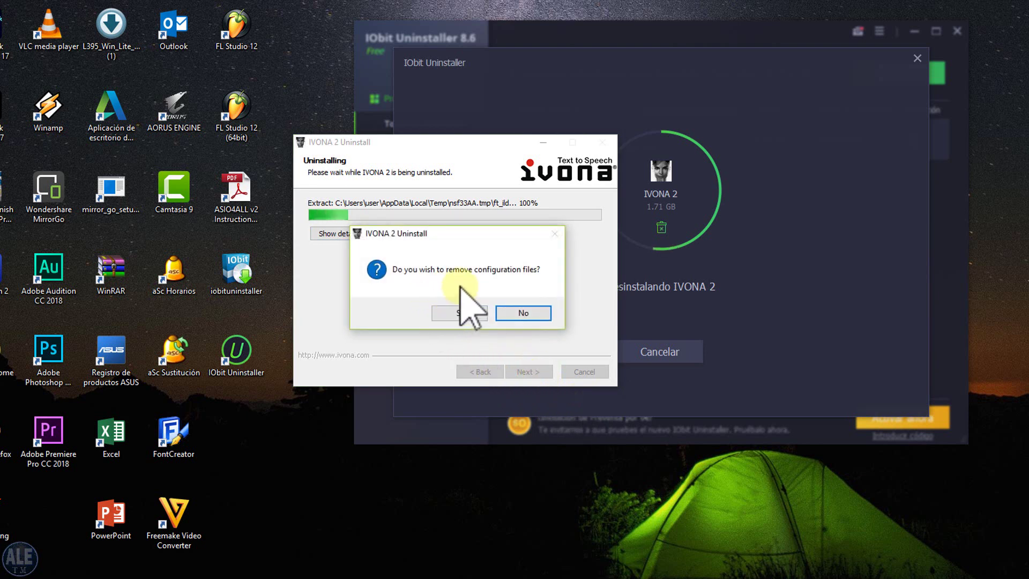
{"action": "left_click", "coordinate": [460, 313]}
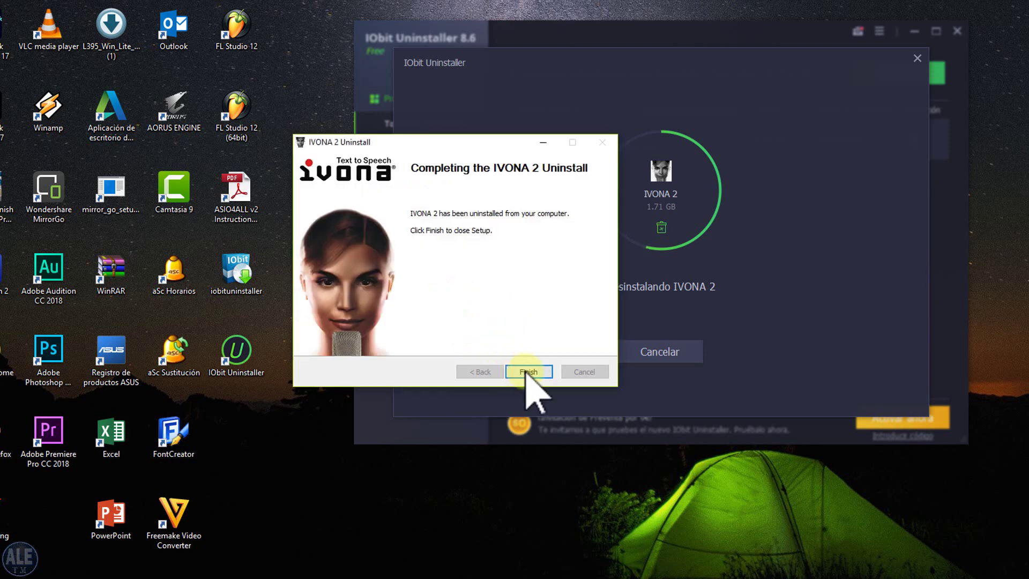
{"action": "left_click", "coordinate": [529, 370]}
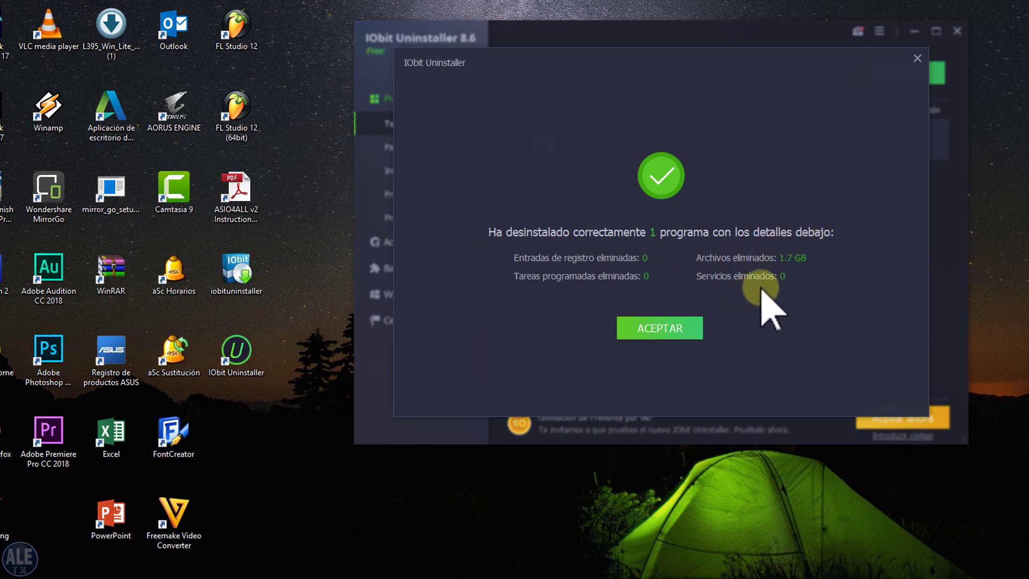
{"action": "left_click", "coordinate": [663, 329]}
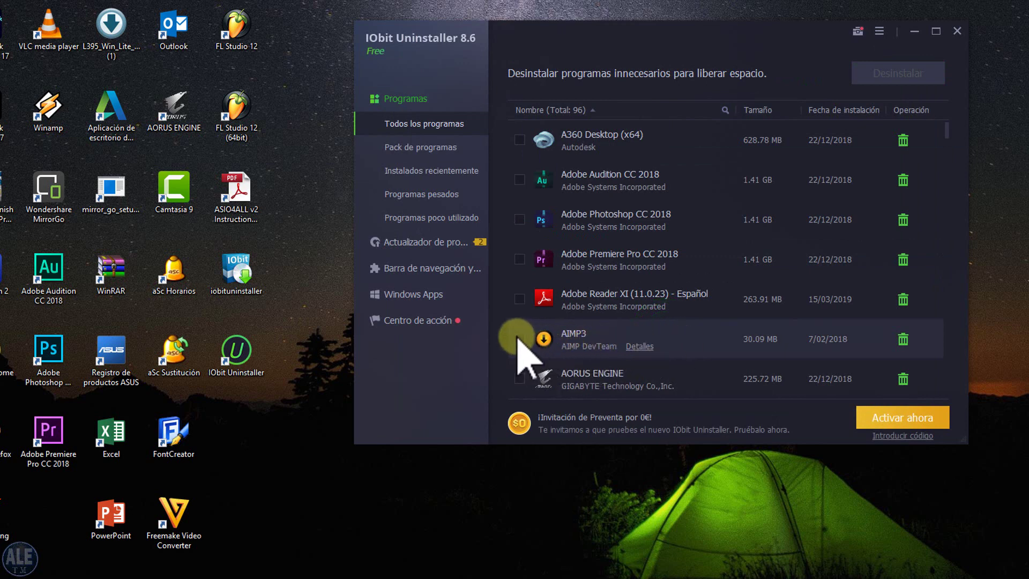
Step: Start uninstalling AIMP3 from the list of all programs with automatic removal of residual files enabled
{"action": "left_click", "coordinate": [541, 342]}
{"action": "left_click", "coordinate": [903, 75]}
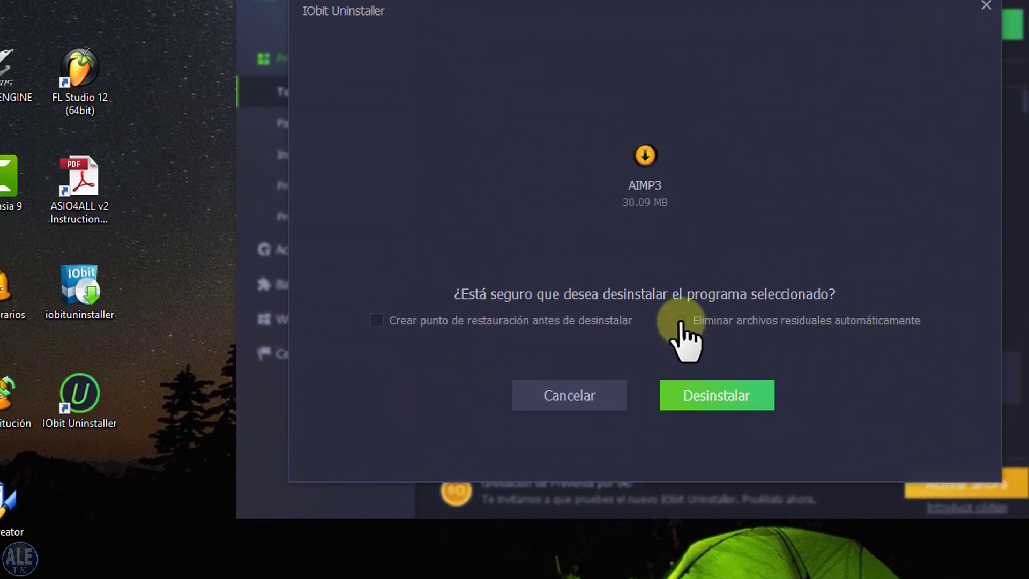
{"action": "left_click", "coordinate": [680, 322]}
{"action": "left_click", "coordinate": [704, 396]}
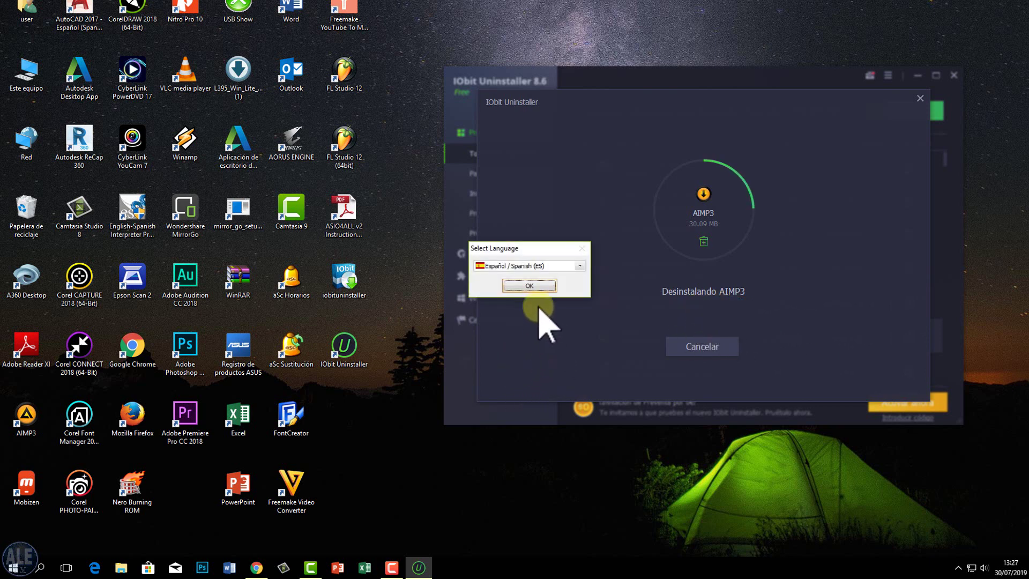
Step: Complete the AIMP3 uninstall wizard in Spanish, deleting all previous backups and all user options, and close the summary
{"action": "left_click", "coordinate": [533, 286]}
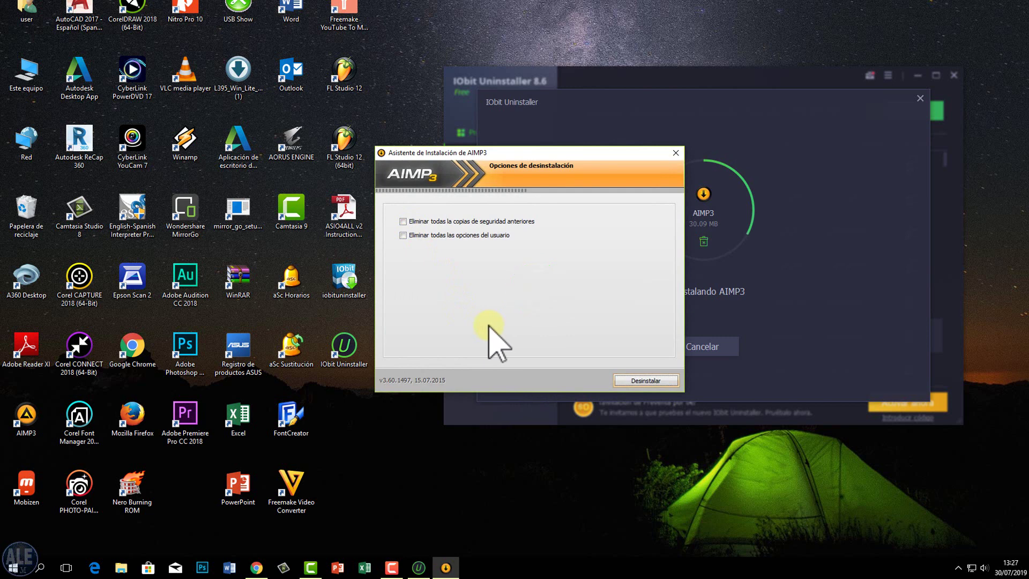
{"action": "left_click", "coordinate": [403, 222]}
{"action": "left_click", "coordinate": [403, 234]}
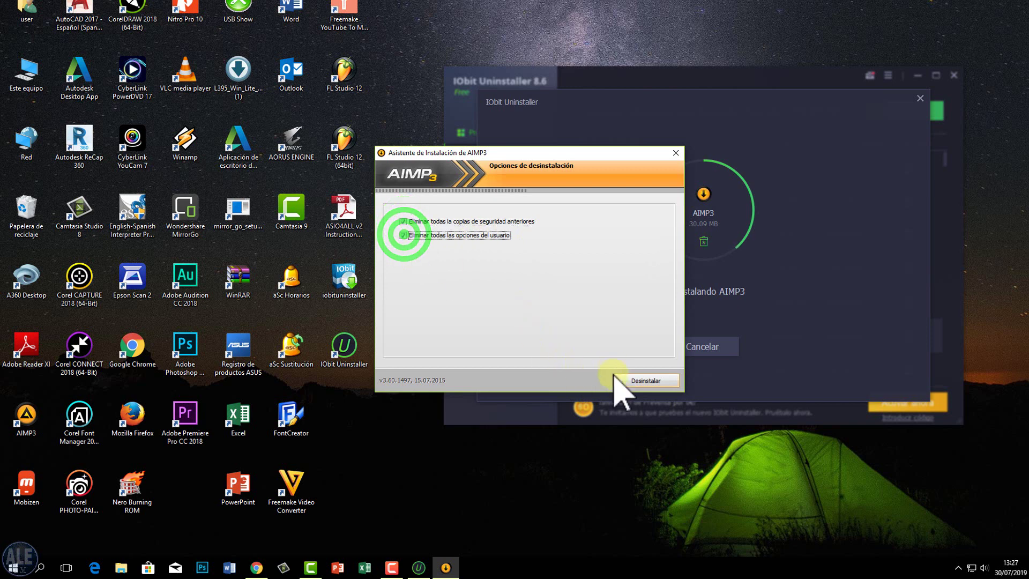
{"action": "left_click", "coordinate": [642, 381]}
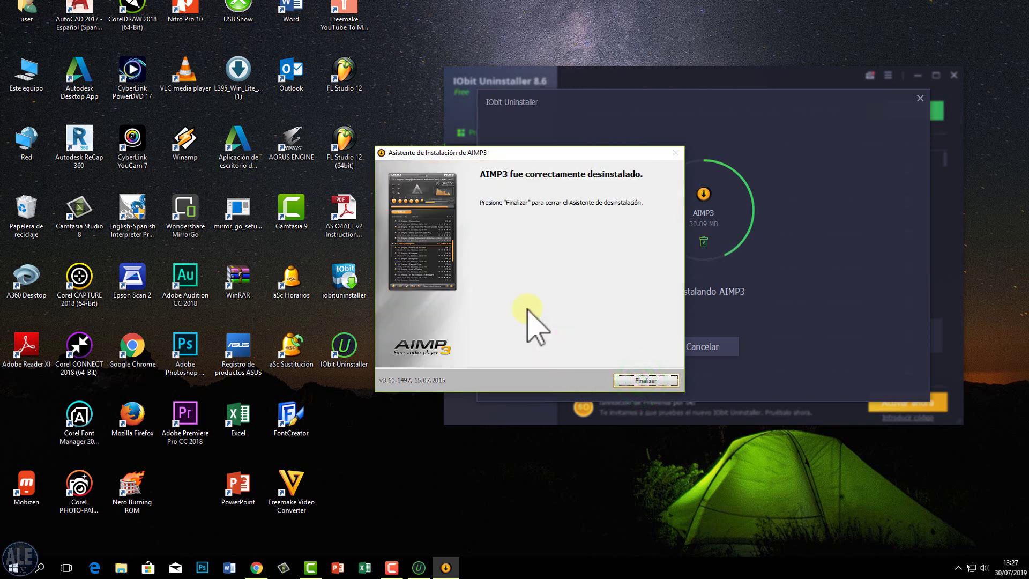
{"action": "left_click", "coordinate": [648, 381]}
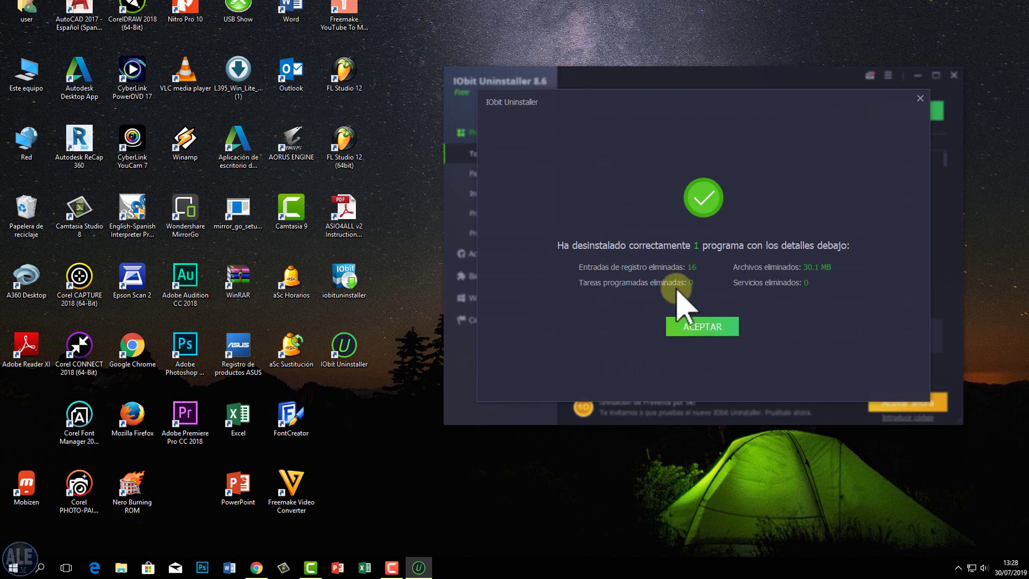
{"action": "left_click", "coordinate": [704, 319]}
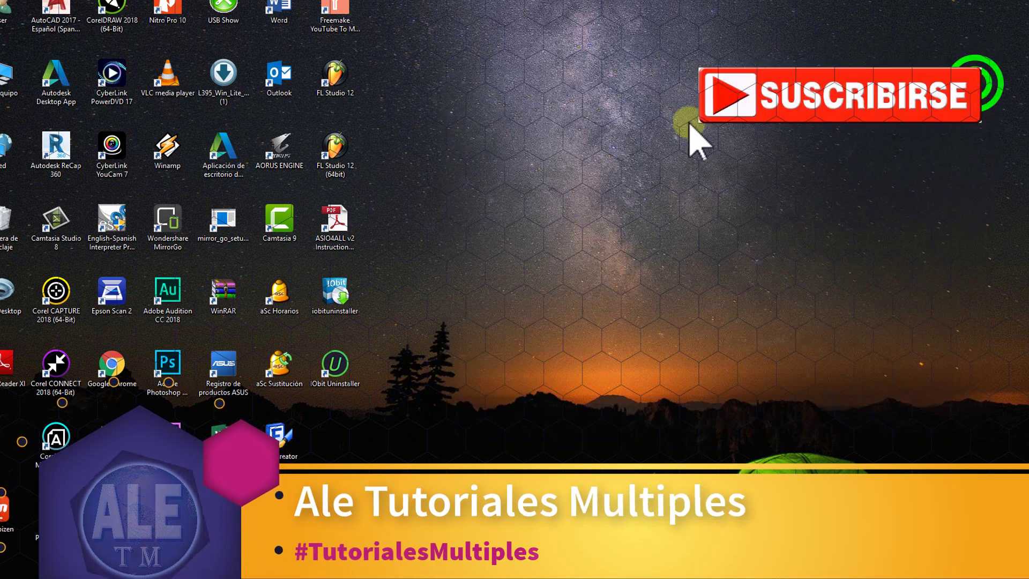
{"action": "right_click", "coordinate": [622, 143]}
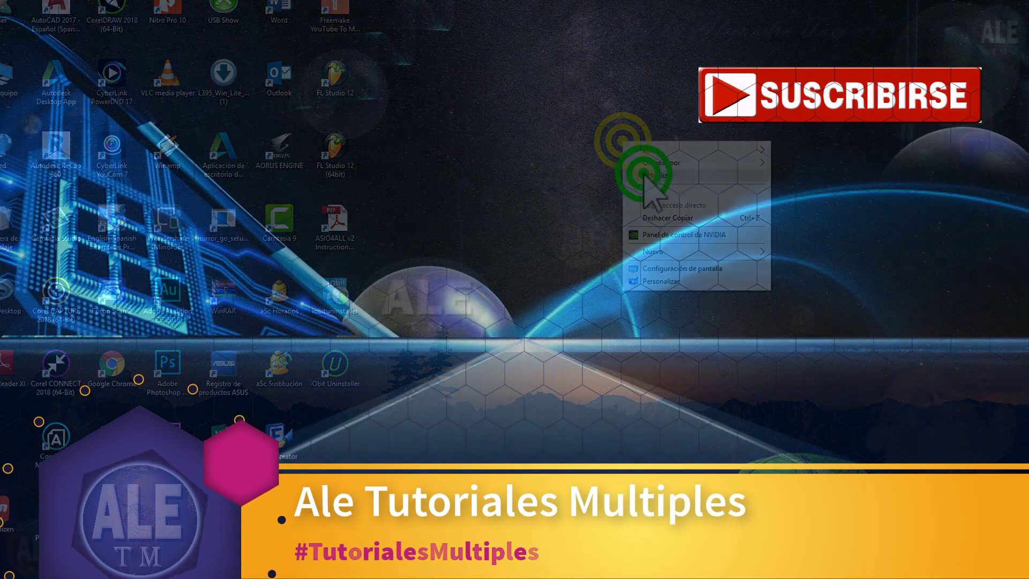